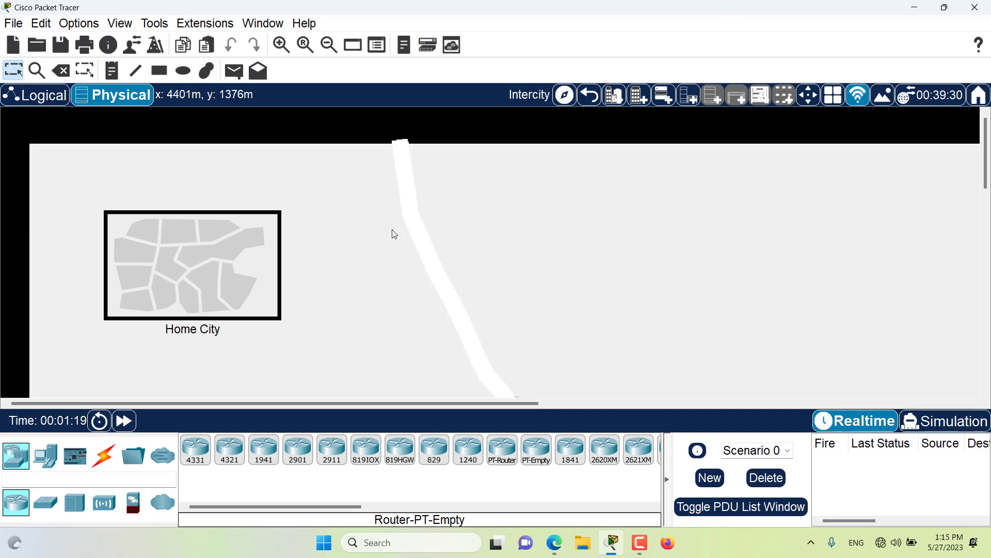
- Browse into Home City's Corporate Office floor plan, then return to the Intercity map
click(260, 271)
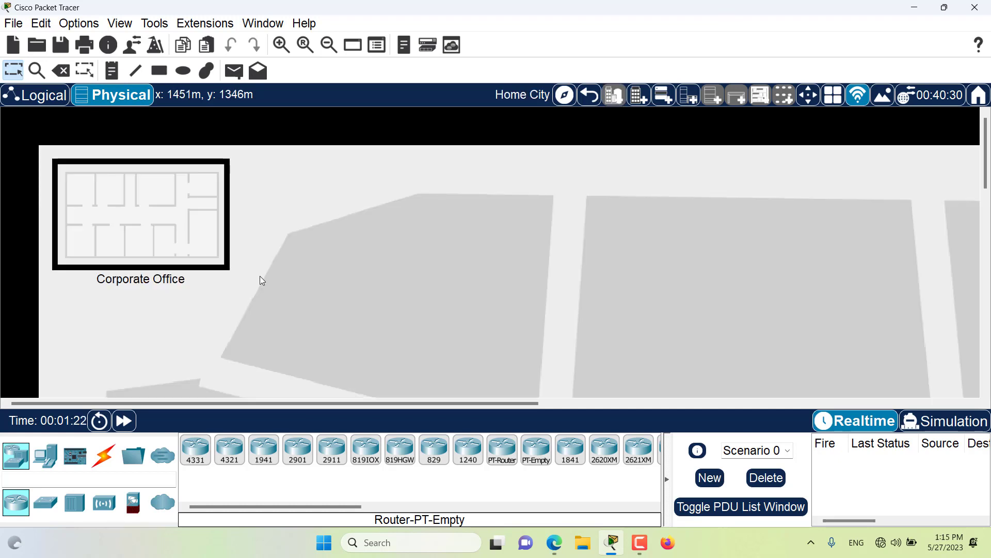
click(204, 234)
scroll(481, 246, down, 3)
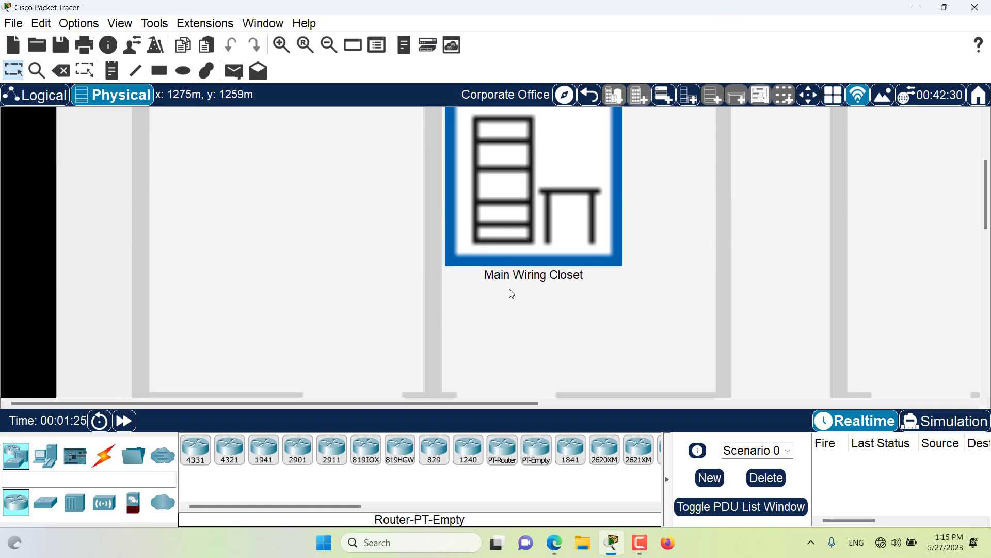
click(591, 102)
click(592, 102)
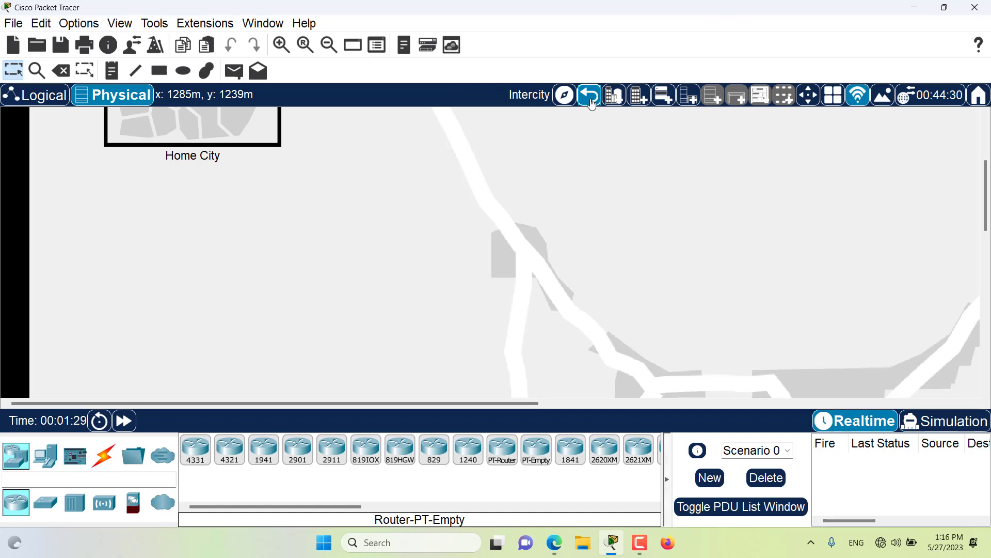
scroll(462, 223, up, 5)
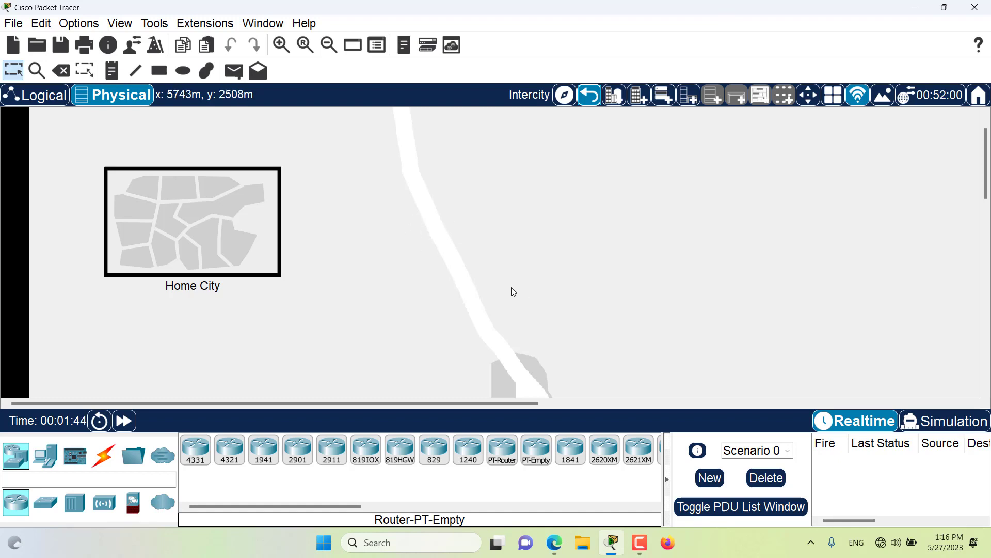
click(517, 95)
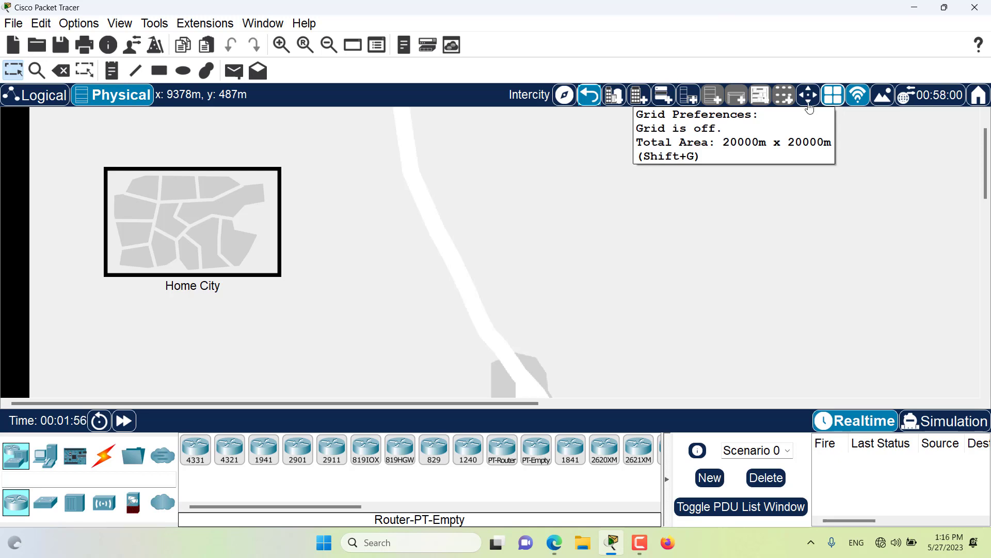
- Look inside Corporate Office's Main Wiring Closet, then return to the Intercity map
click(253, 235)
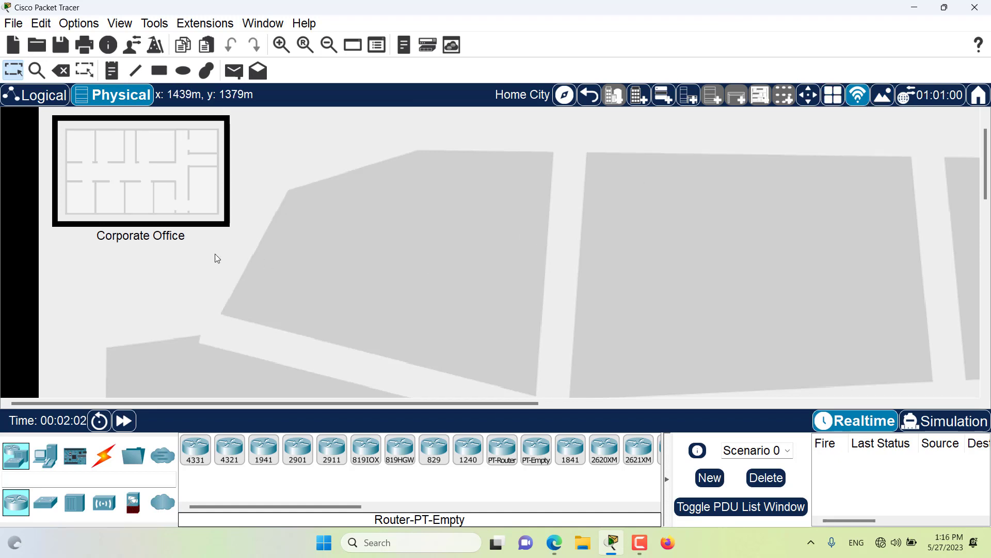
click(149, 190)
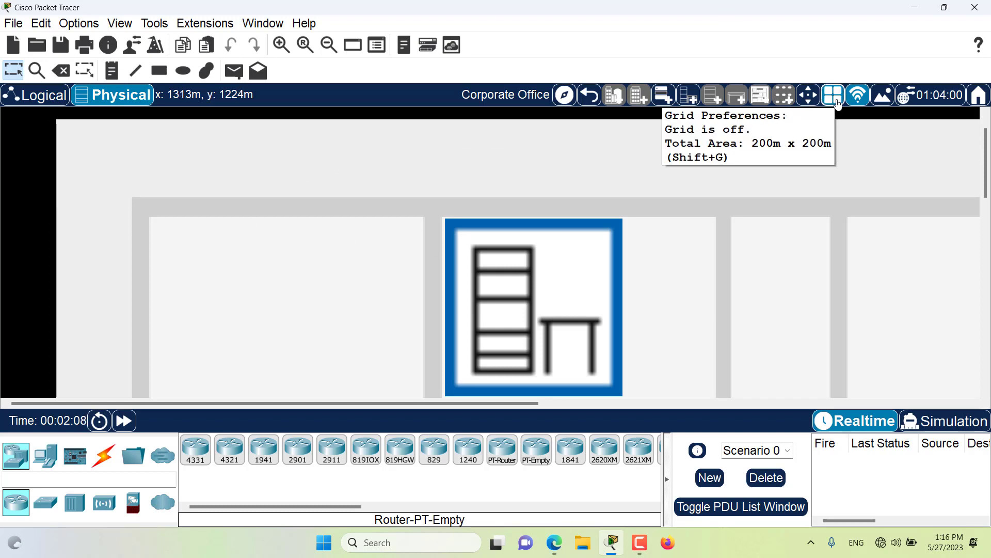
click(522, 284)
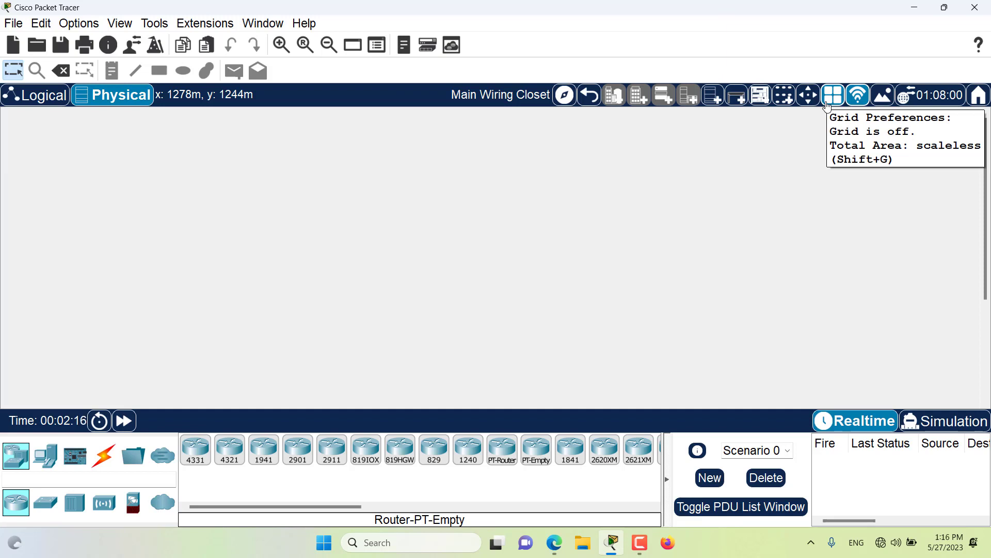
click(590, 98)
click(591, 100)
click(590, 98)
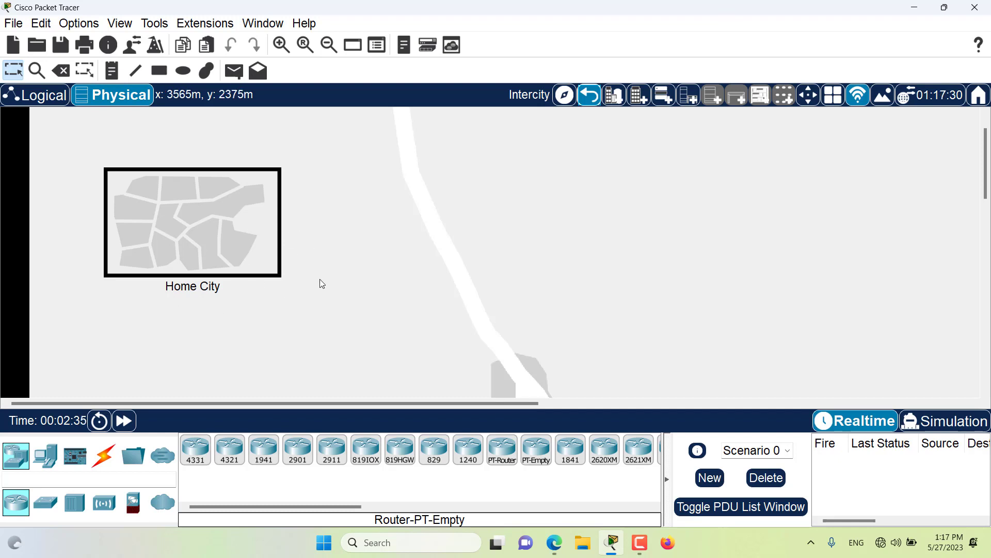
- Create an Office Building beside Corporate Office in Home City, check inside, and return to Intercity
click(246, 232)
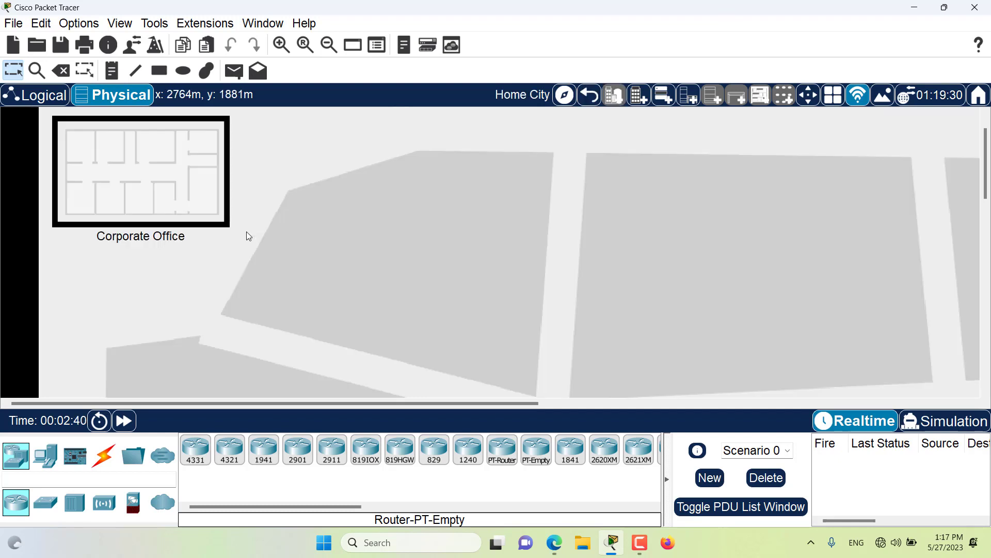
click(642, 106)
drag(239, 184, 412, 190)
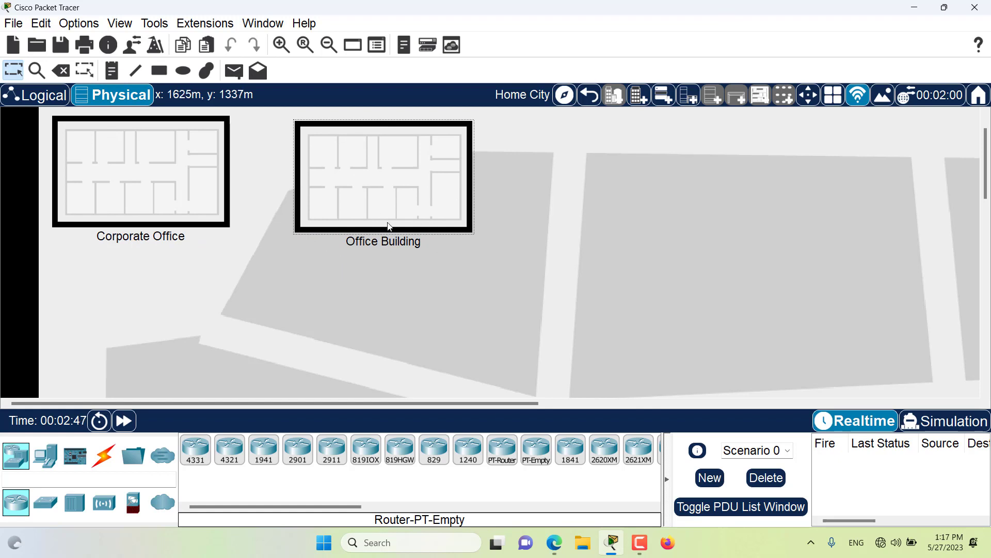
click(372, 192)
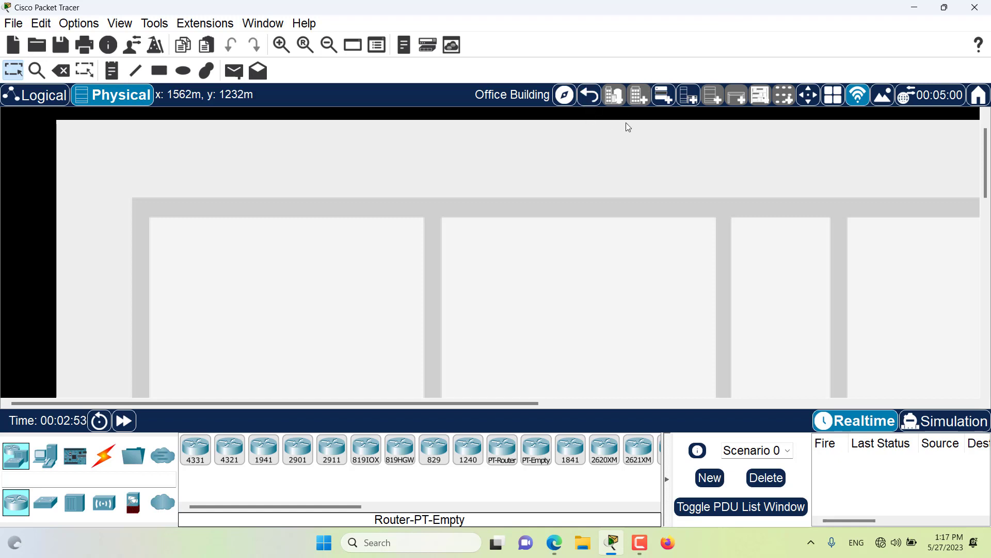
click(589, 95)
click(589, 95)
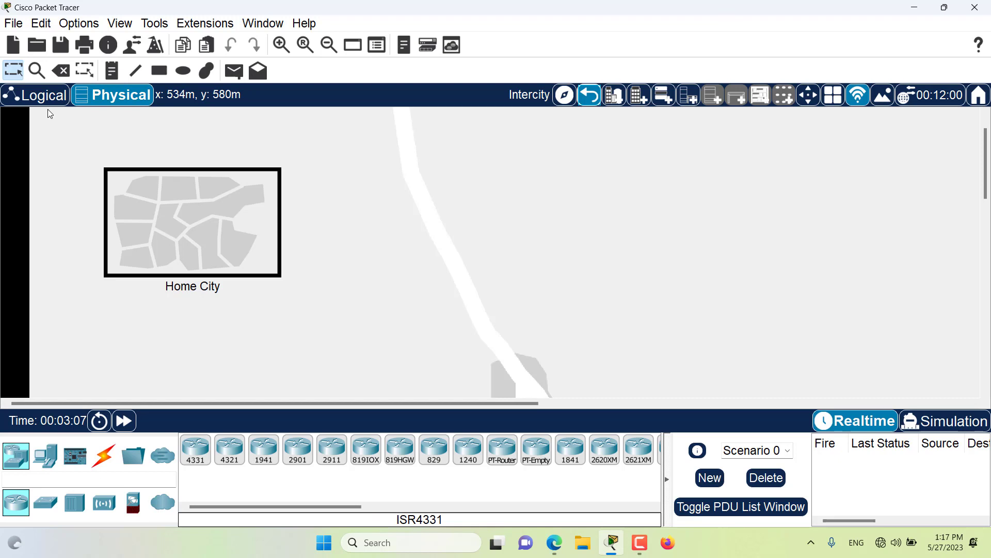
- Place two 2960 switches, Switch0 and Switch1, in the Logical workspace
click(46, 96)
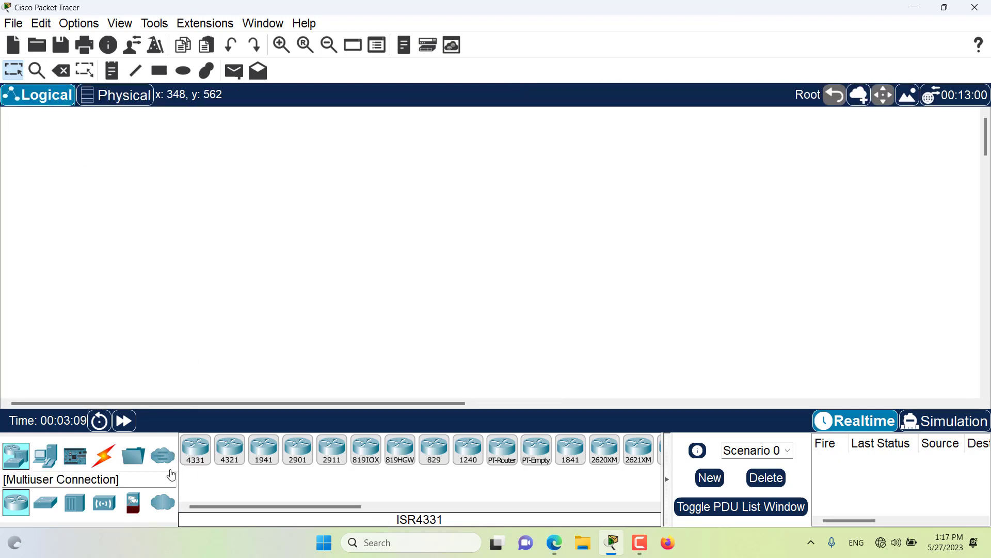
click(46, 503)
drag(195, 449, 239, 257)
drag(195, 449, 351, 222)
- Connect Switch0 and Switch1 on Fa0/1 with an automatic cable and fast-forward until the link is up
click(109, 468)
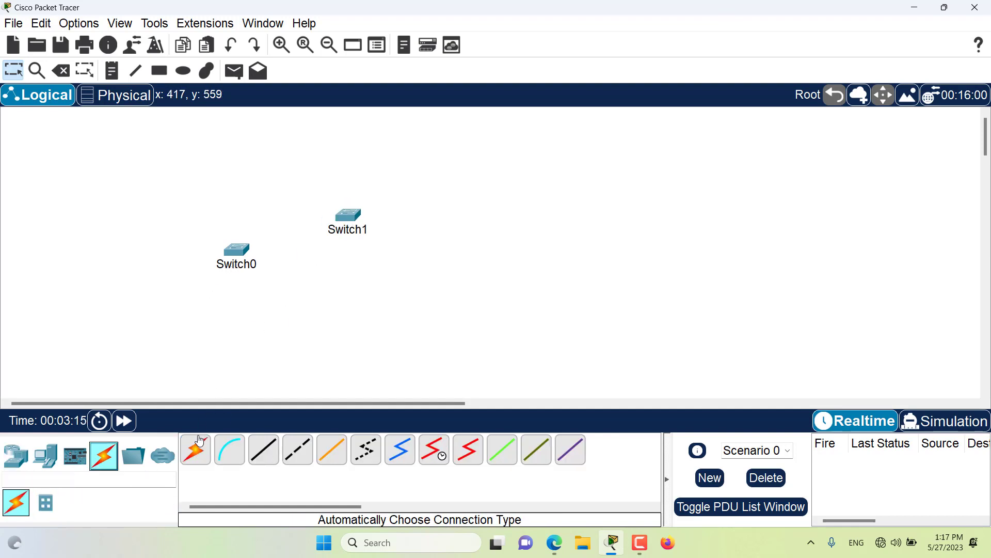
click(196, 449)
click(240, 253)
click(341, 216)
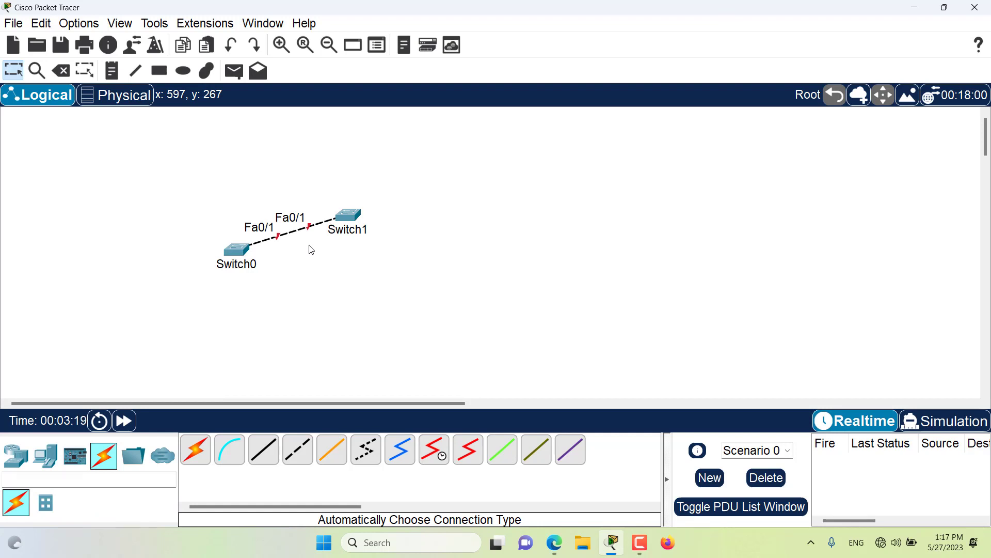
drag(344, 221, 507, 189)
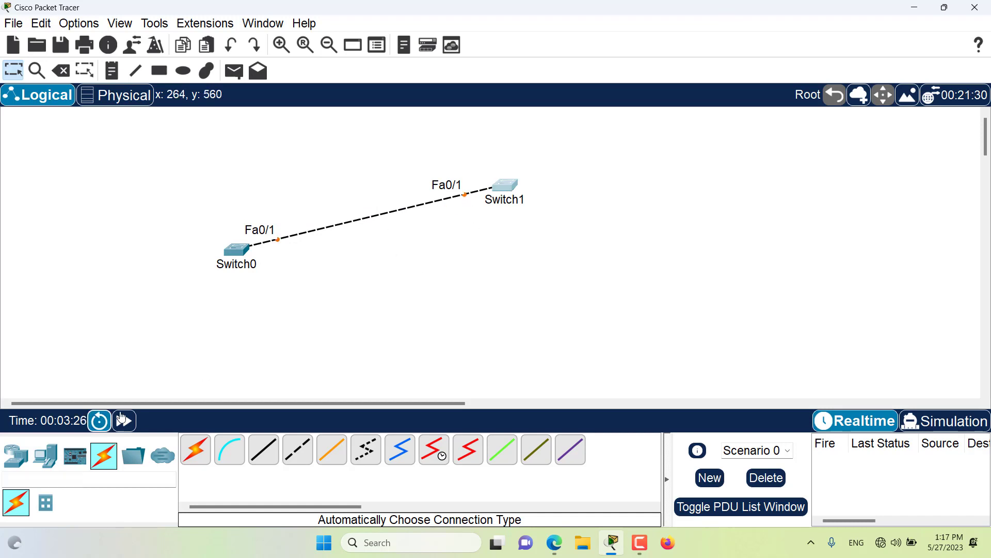
click(124, 421)
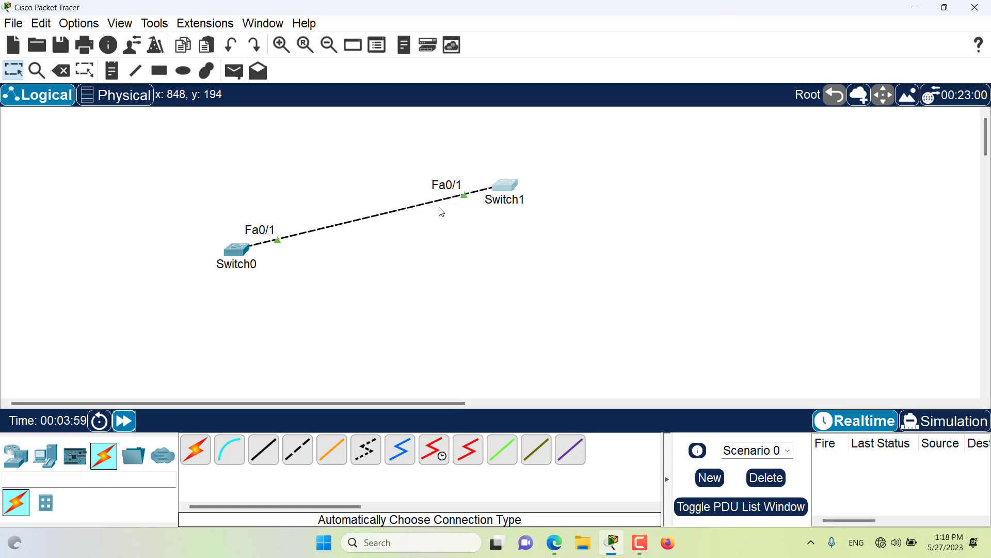
- In Physical view, open the Main Wiring Closet rack in Corporate Office
click(128, 106)
click(199, 240)
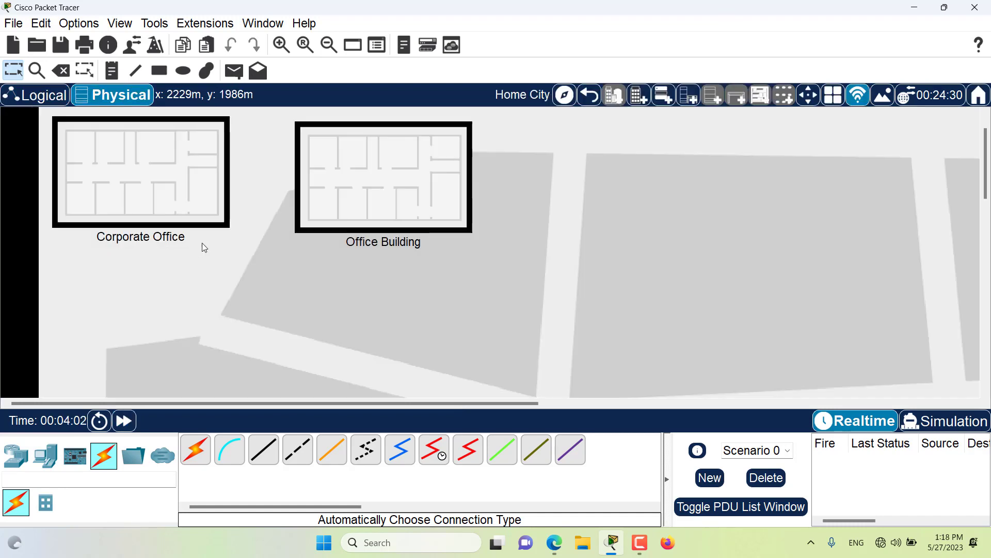
click(186, 173)
click(501, 301)
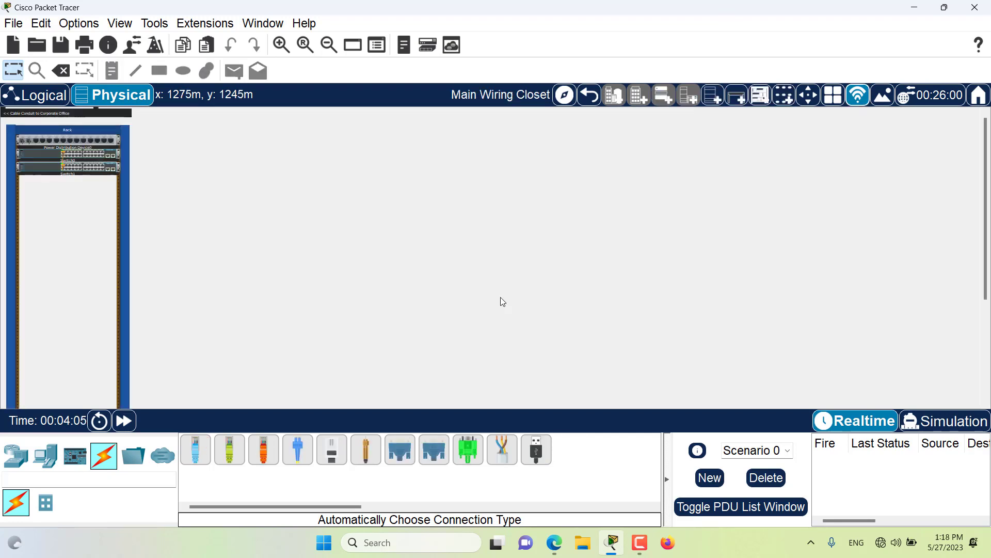
- Move Switch1 to Home City with Move Object
click(817, 102)
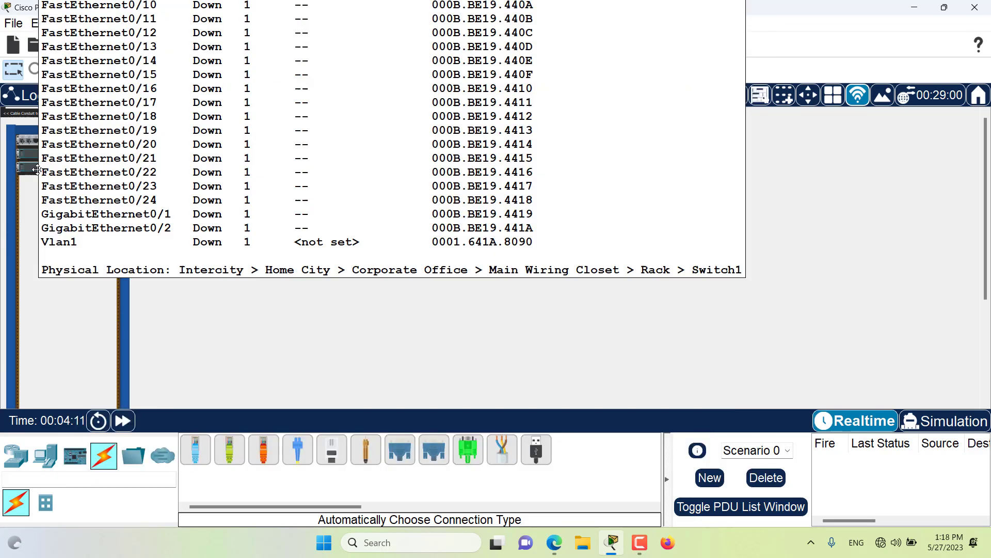
click(62, 168)
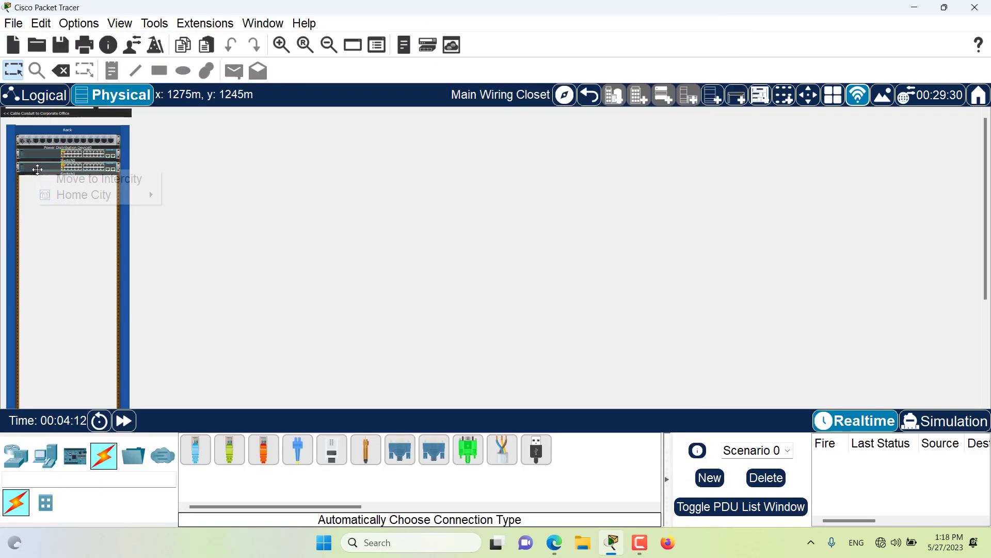
mouse_move(98, 195)
mouse_move(231, 214)
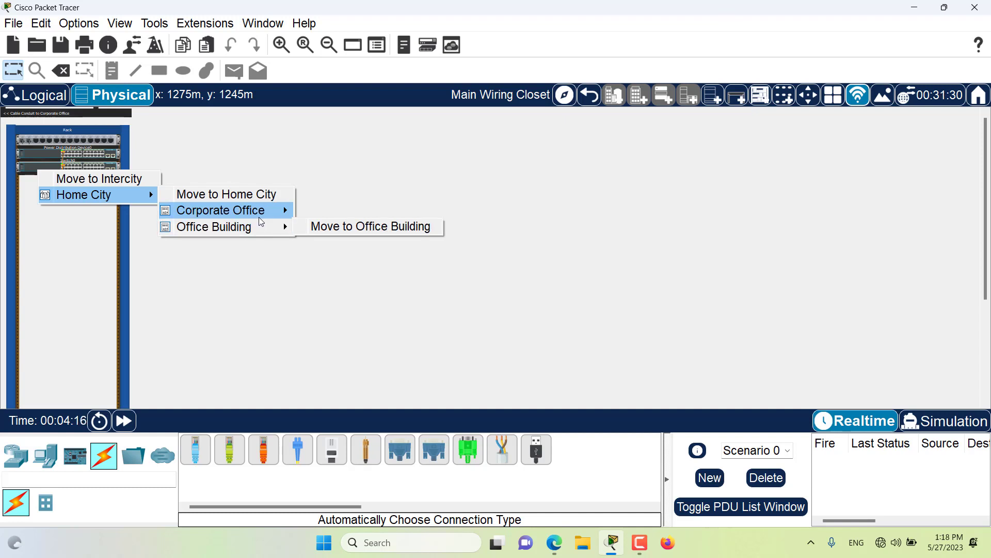
click(260, 198)
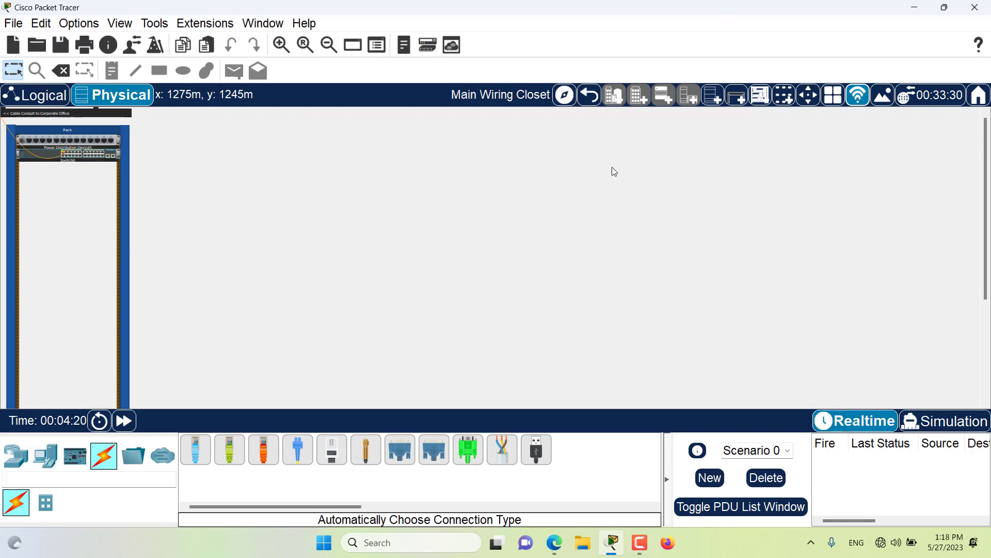
- Position Switch1 on the Home City map right of the Office Building, level with the buildings
click(590, 96)
scroll(438, 281, down, 3)
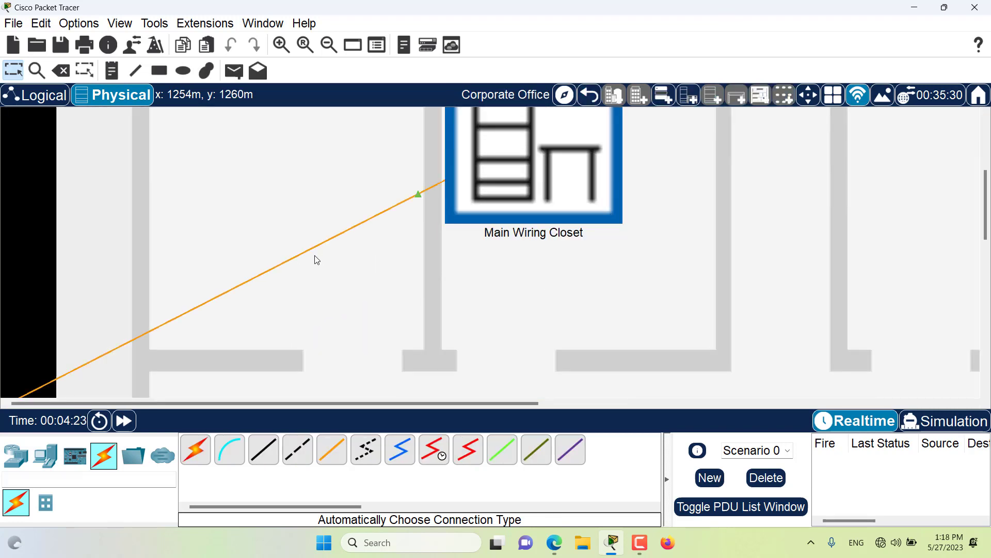
click(589, 96)
scroll(388, 230, up, 4)
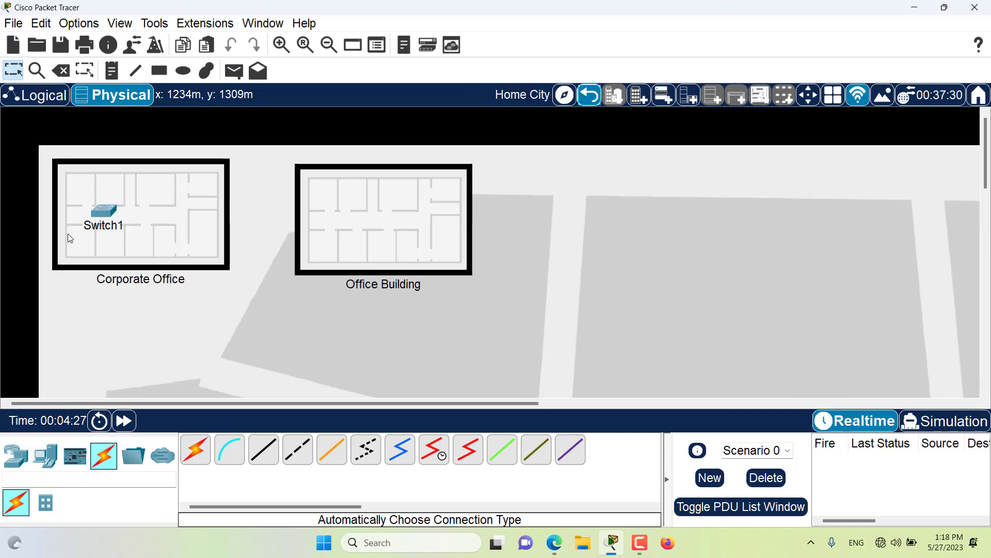
drag(103, 219, 688, 351)
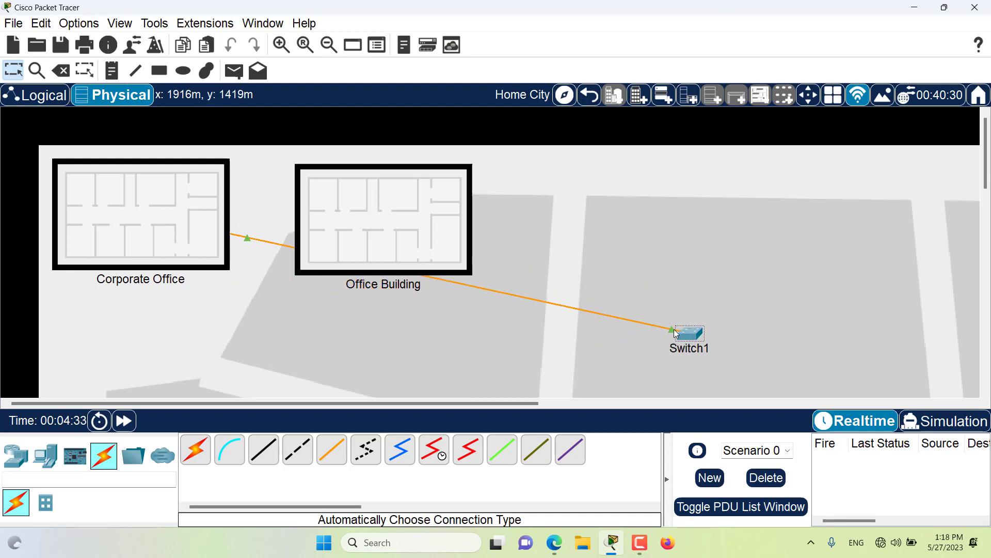
drag(699, 338, 704, 218)
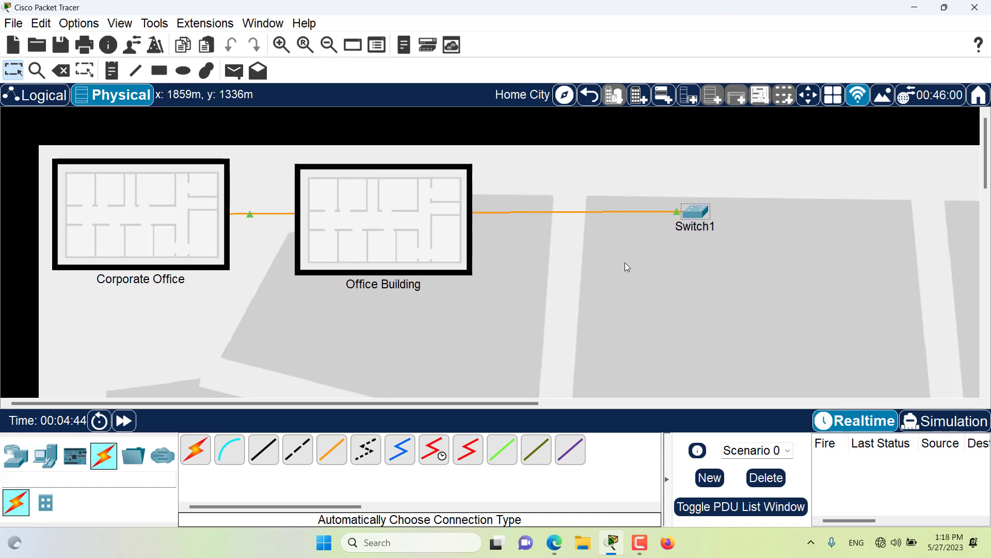
- Enable Cable Length Effects in Preferences and check the 2179.63-foot Switch0–Switch1 cable length
click(79, 23)
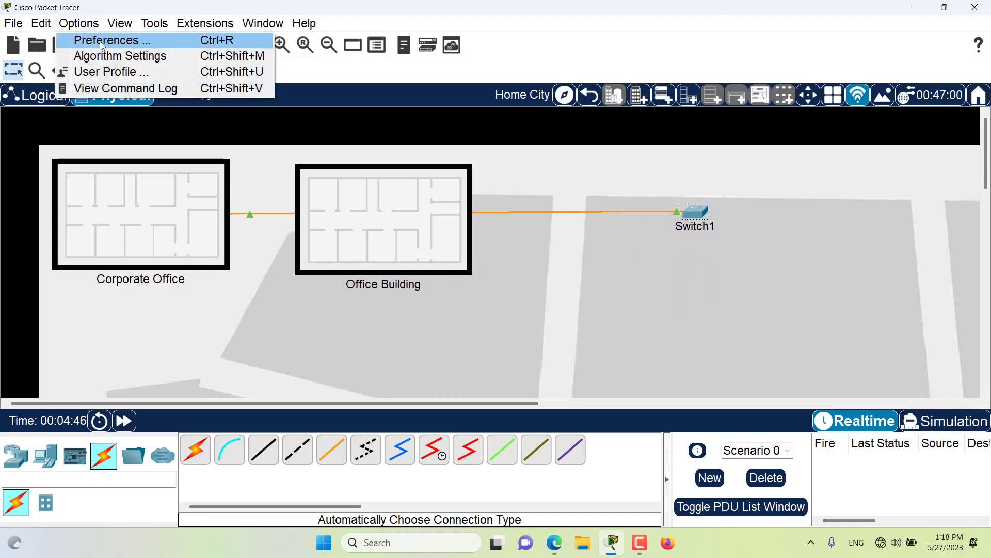
click(101, 39)
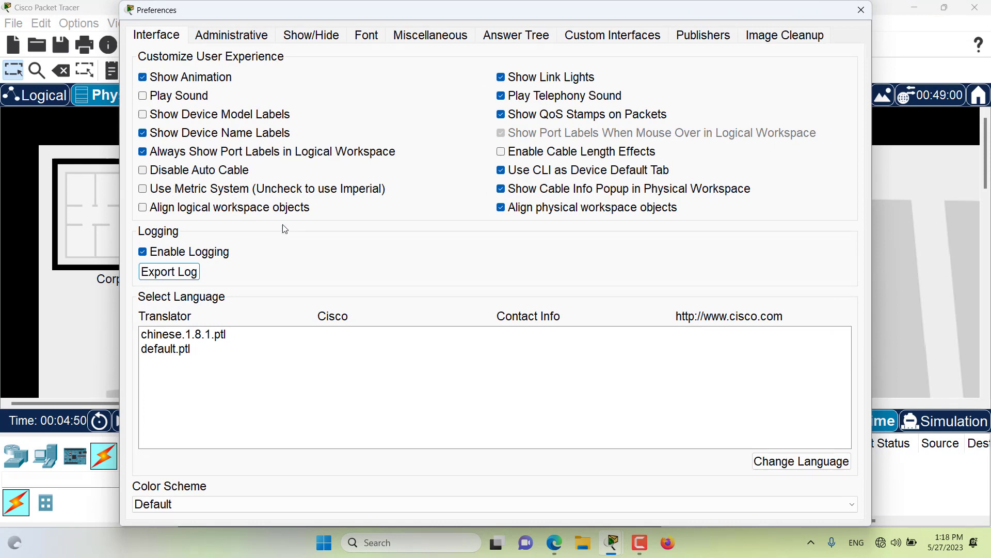
click(502, 155)
click(861, 10)
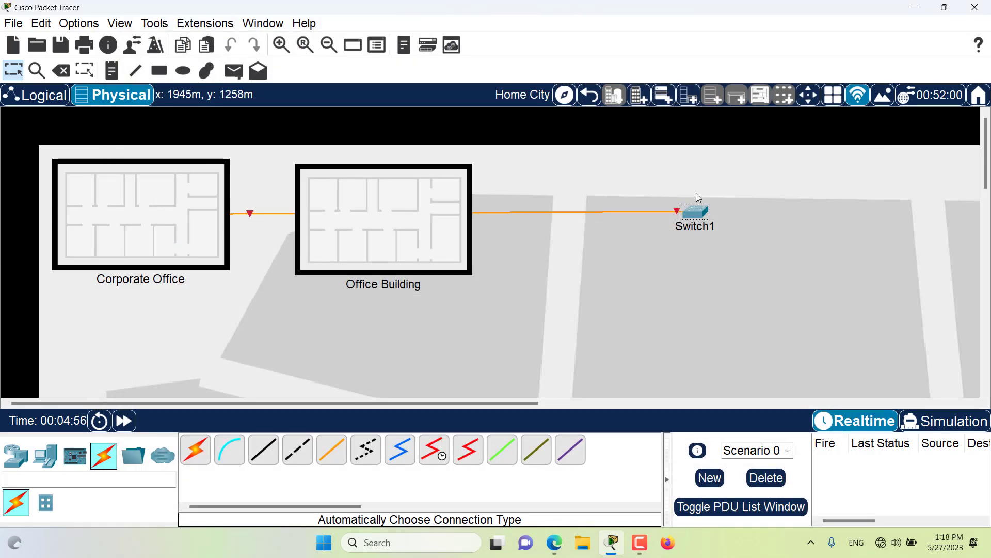
mouse_move(654, 215)
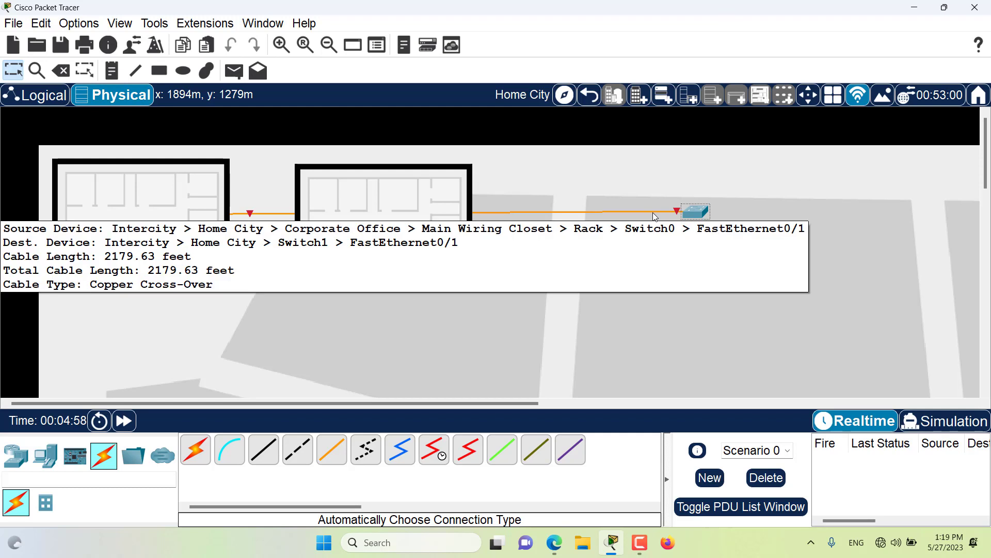